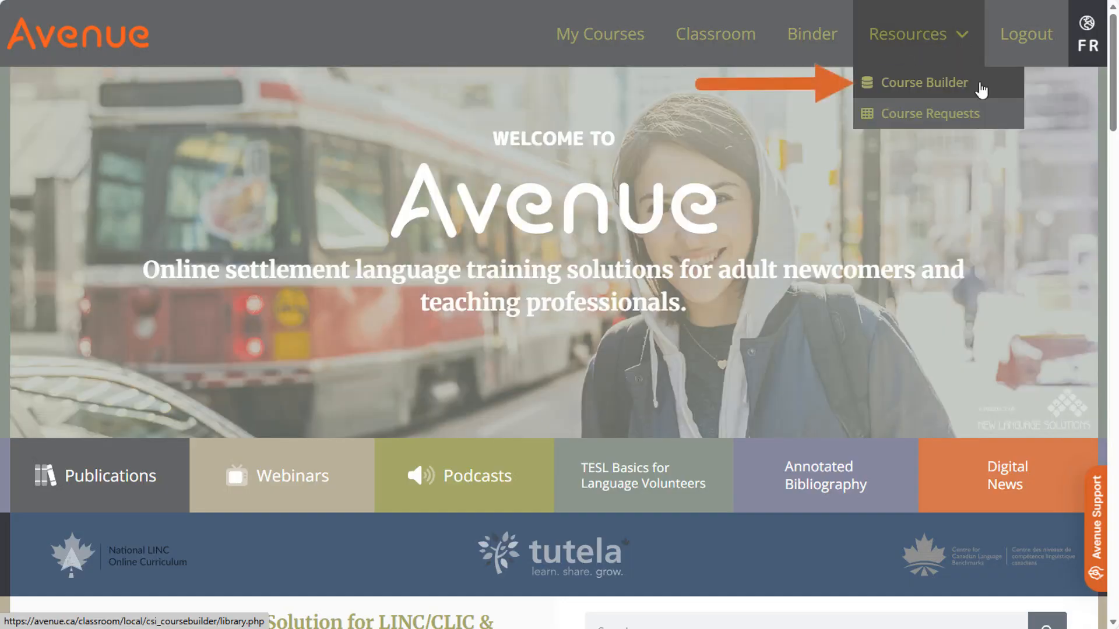
# Open the Course Builder eUnit catalogue and filter it by the Canada theme.
pyautogui.click(924, 83)
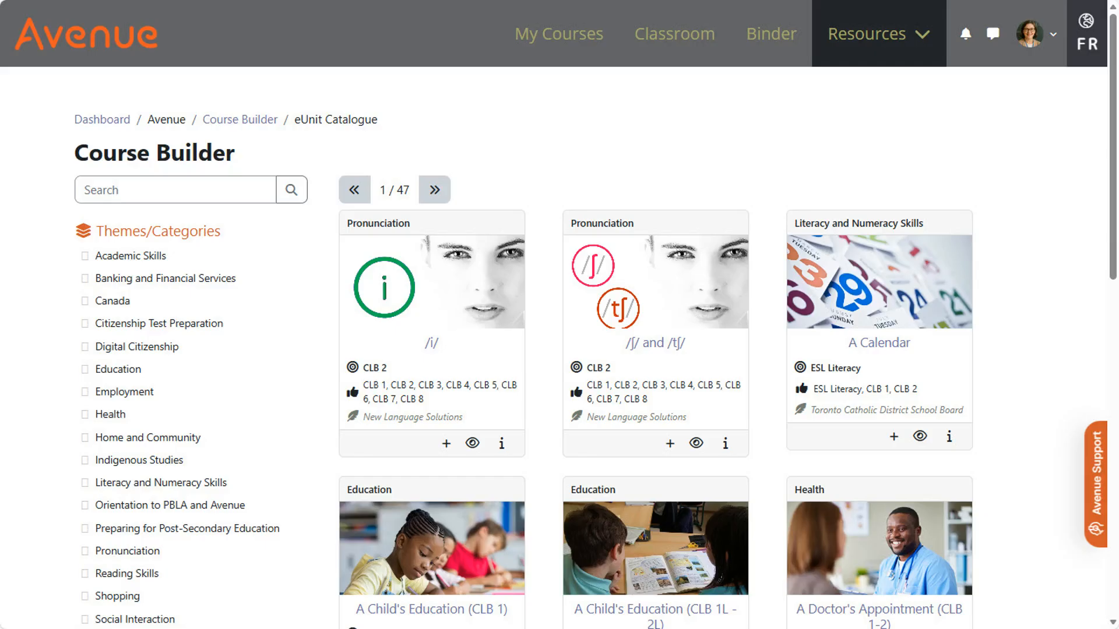
pyautogui.click(85, 302)
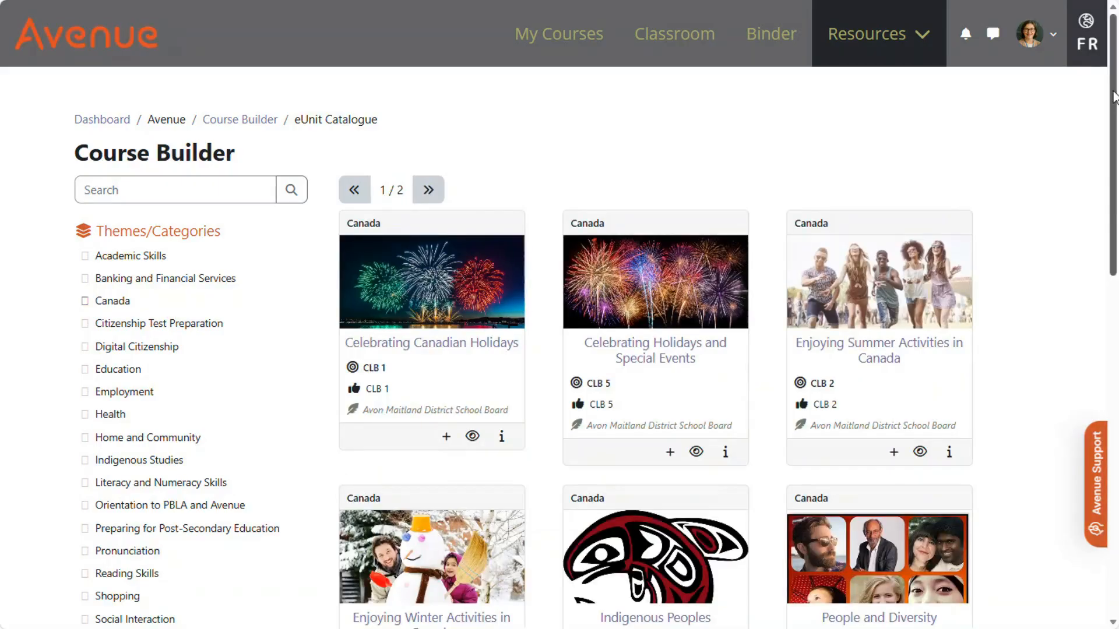
# Pin the eUnits Enjoying Summer Activities in Canada, Enjoying Winter Activities in Canada, Indigenous Peoples, and People and Diversity.
pyautogui.moveTo(1108, 99); pyautogui.dragTo(1109, 230)
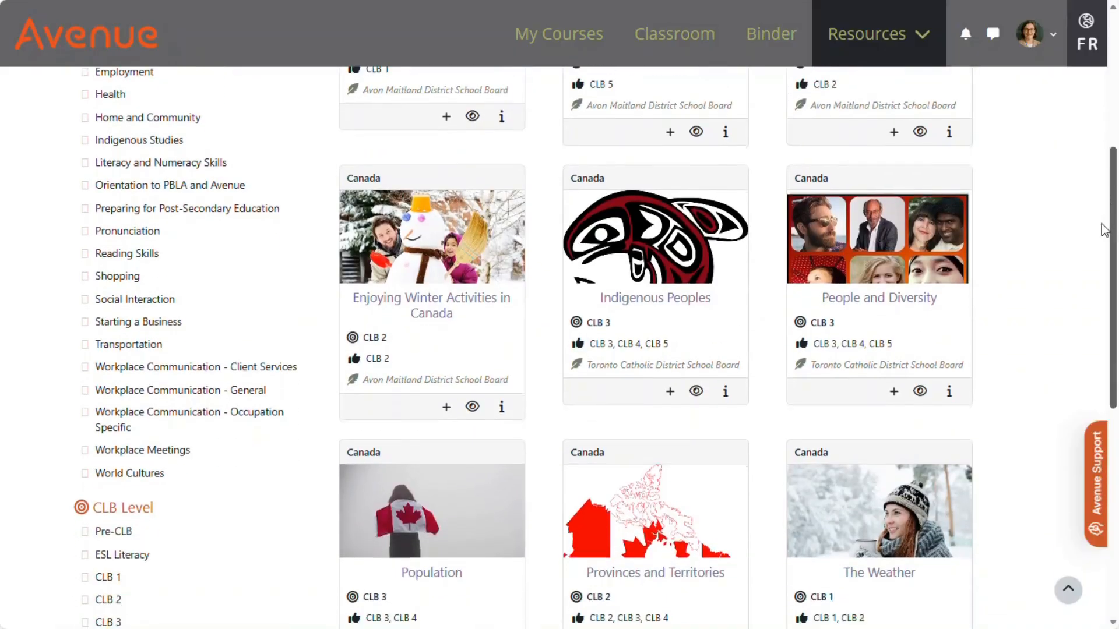
pyautogui.click(893, 133)
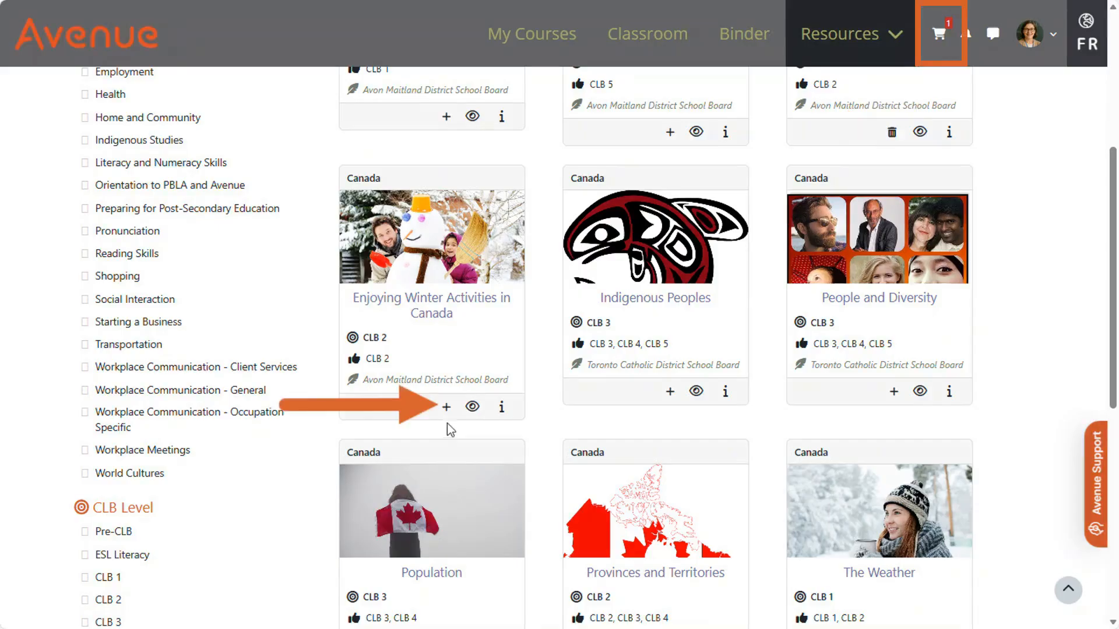
pyautogui.click(447, 408)
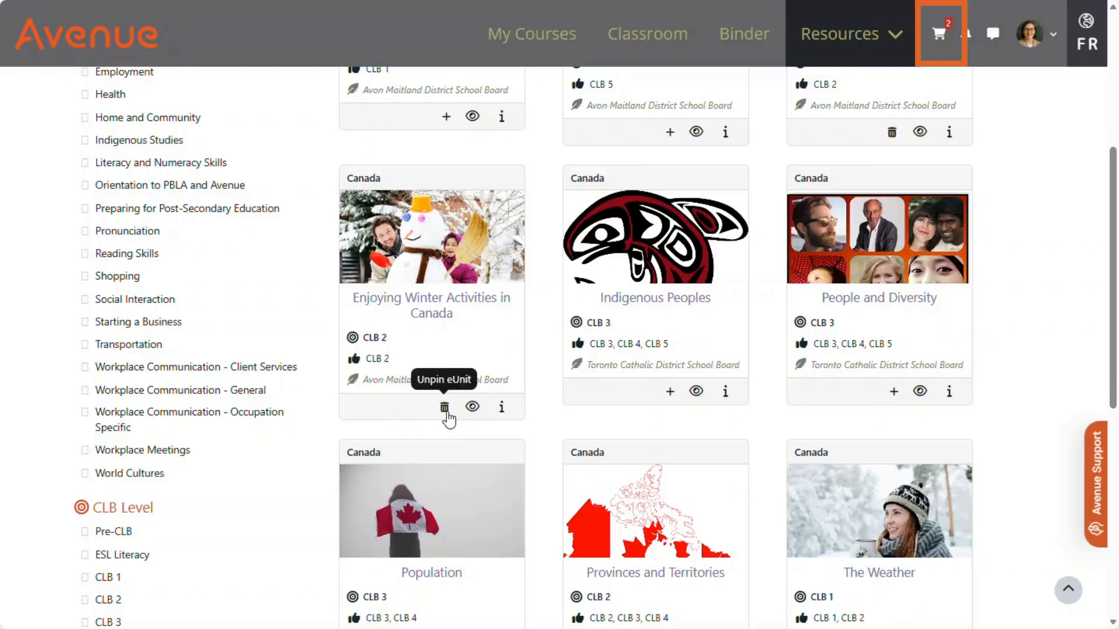
pyautogui.click(670, 392)
pyautogui.click(892, 400)
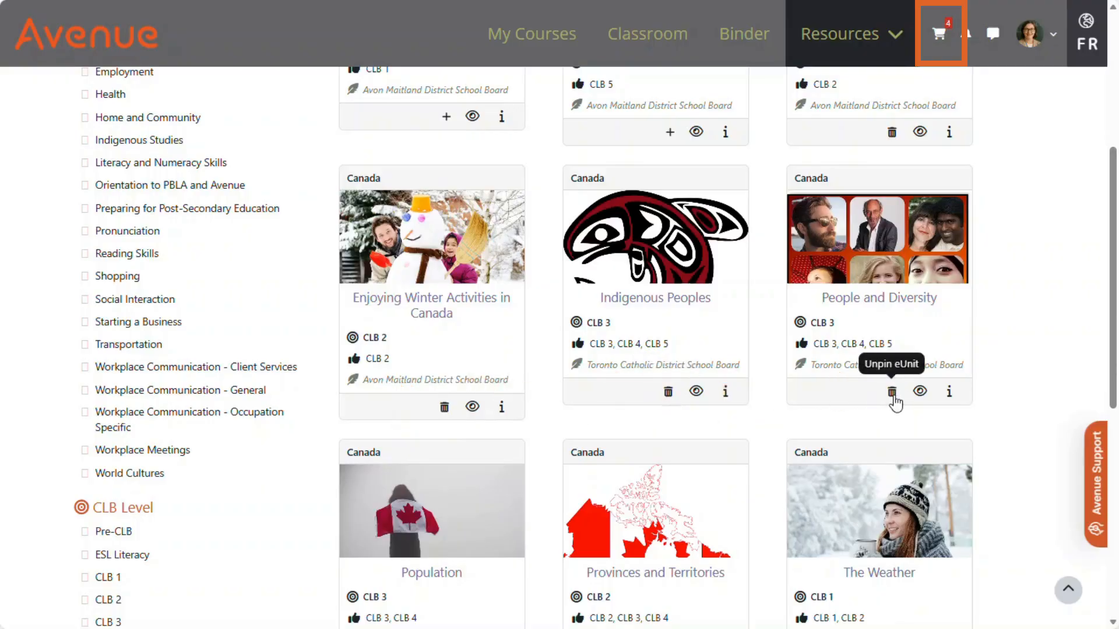
# Unpin the Enjoying Summer Activities in Canada eUnit and start a course request with the remaining pinned eUnits.
pyautogui.click(939, 42)
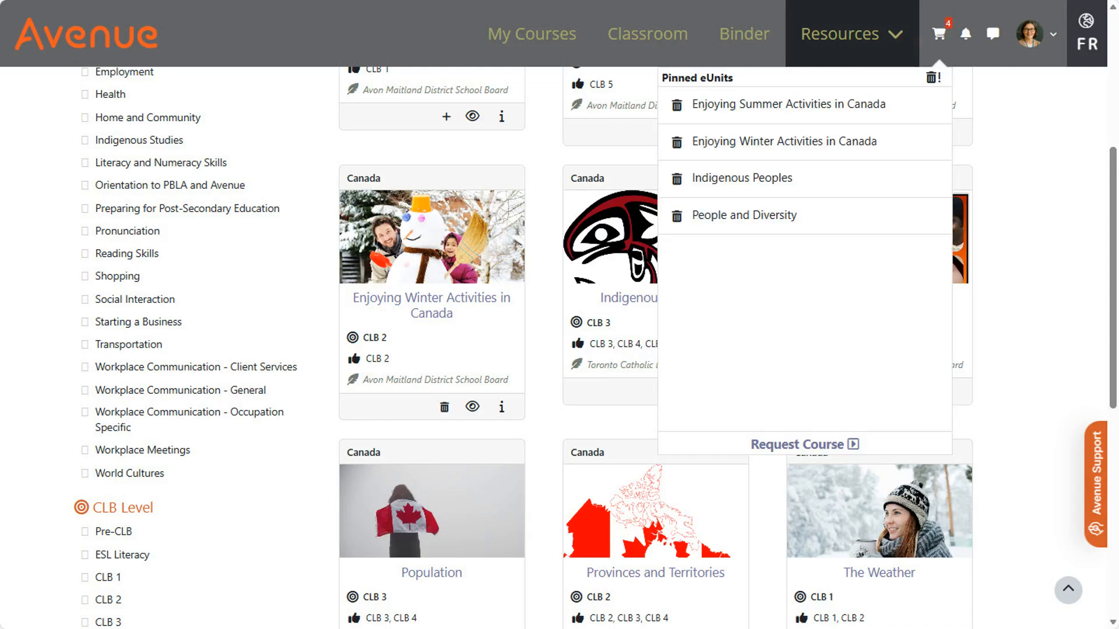
pyautogui.click(677, 108)
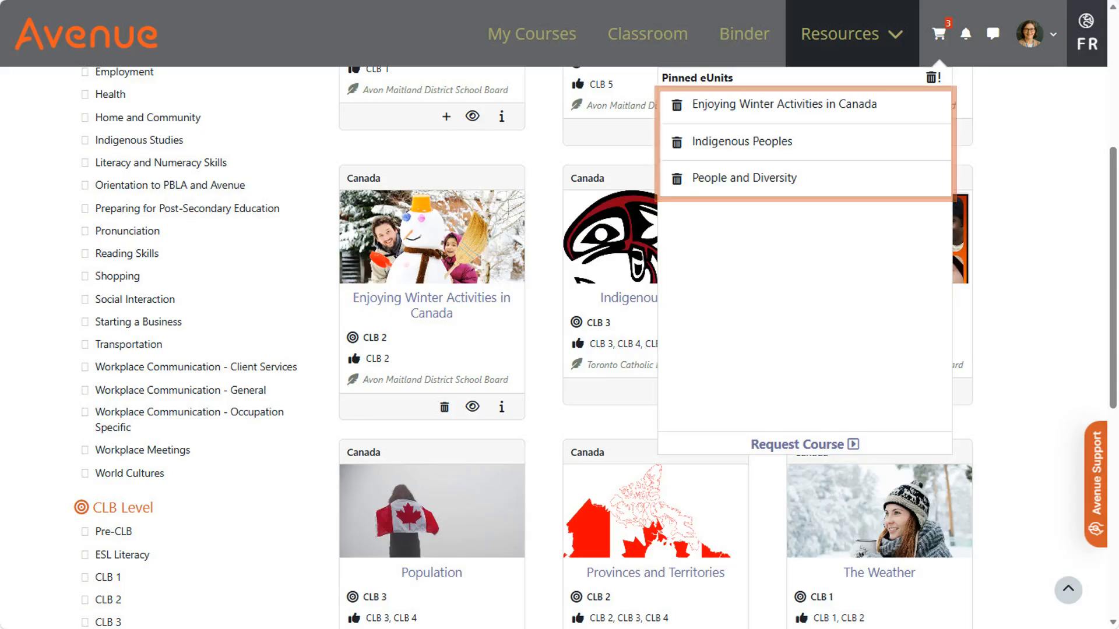
pyautogui.click(855, 445)
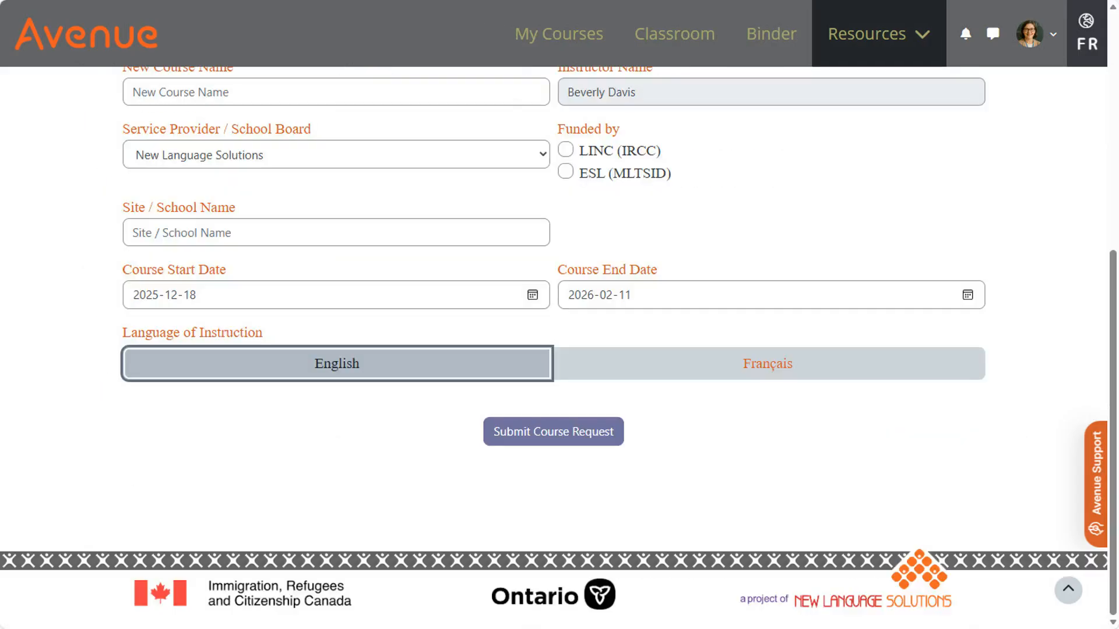
# Reorder the selected eUnits to Indigenous Peoples, People and Diversity, and Enjoying Winter Activities in Canada.
pyautogui.scroll(3, 1110, 384)
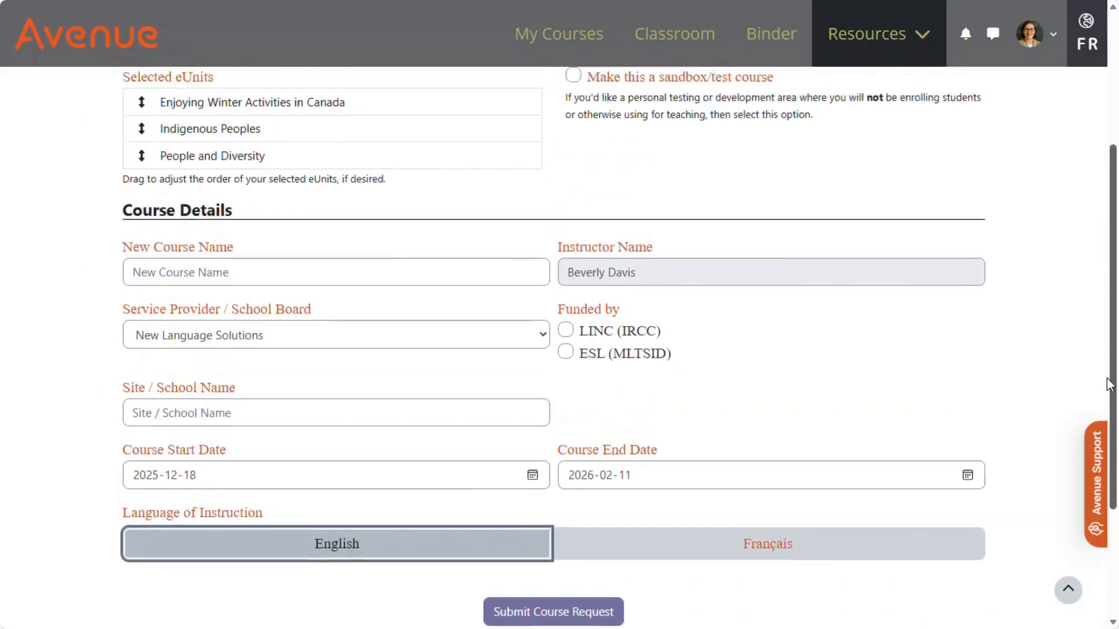
pyautogui.scroll(4, 1110, 385)
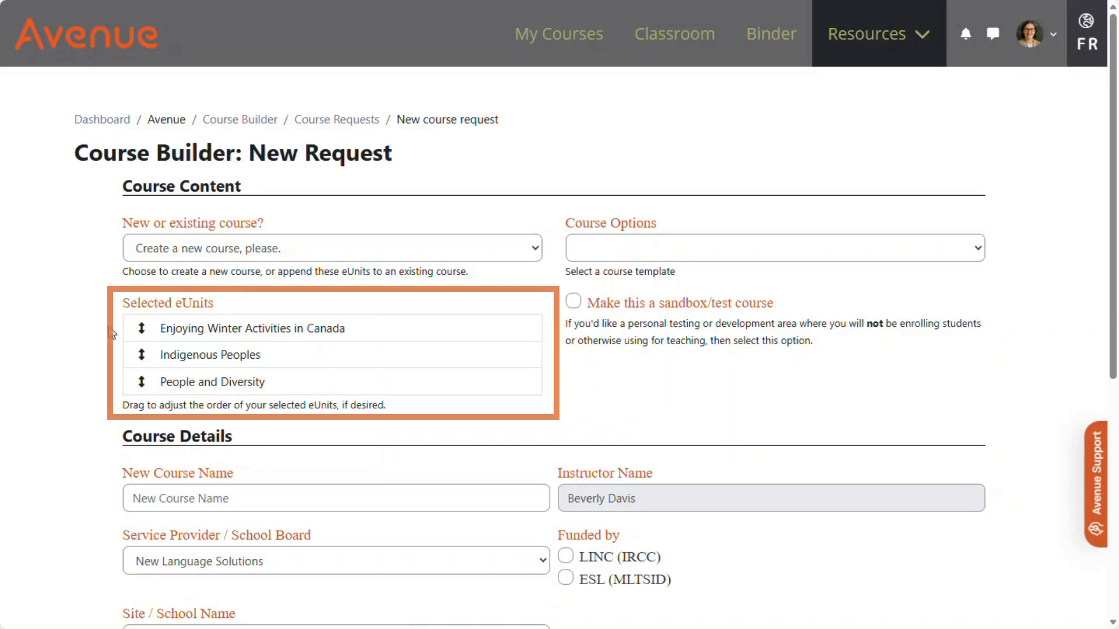
pyautogui.moveTo(144, 354); pyautogui.dragTo(145, 328)
pyautogui.moveTo(141, 381); pyautogui.dragTo(141, 353)
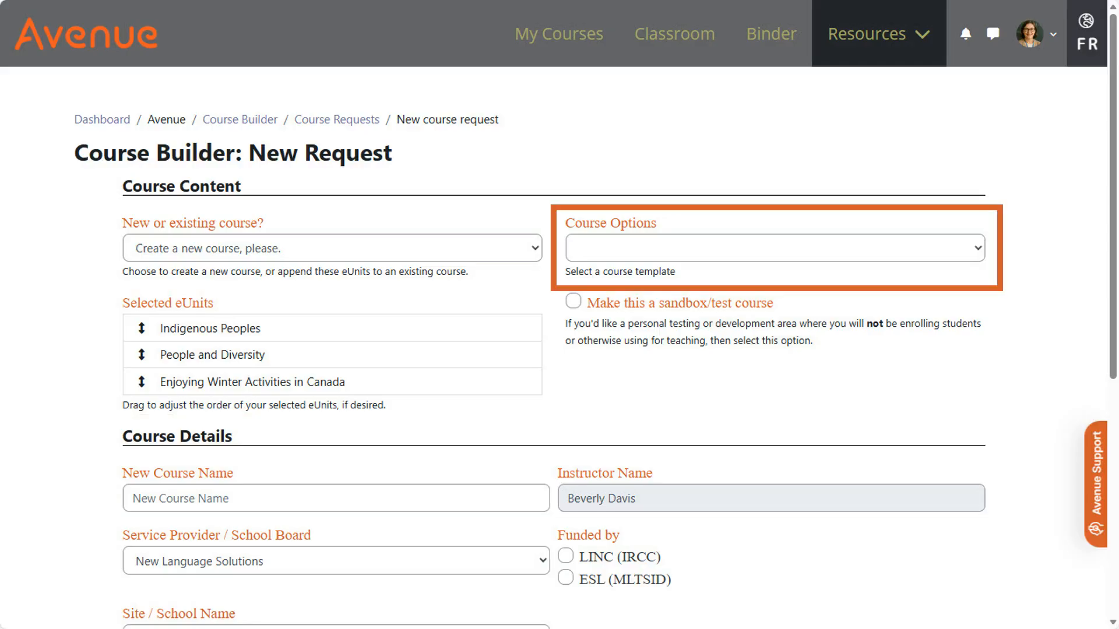
# Choose Template for LINC CLB 3-4 Learners as the course template, and turn the sandbox/test course option on and back off.
pyautogui.click(981, 251)
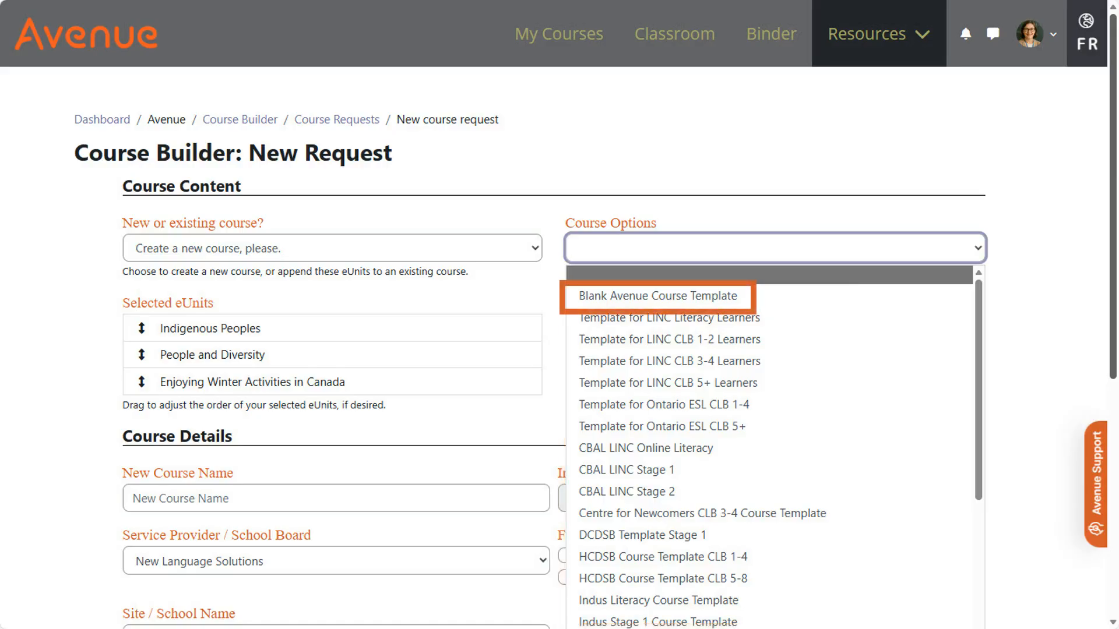
pyautogui.click(774, 362)
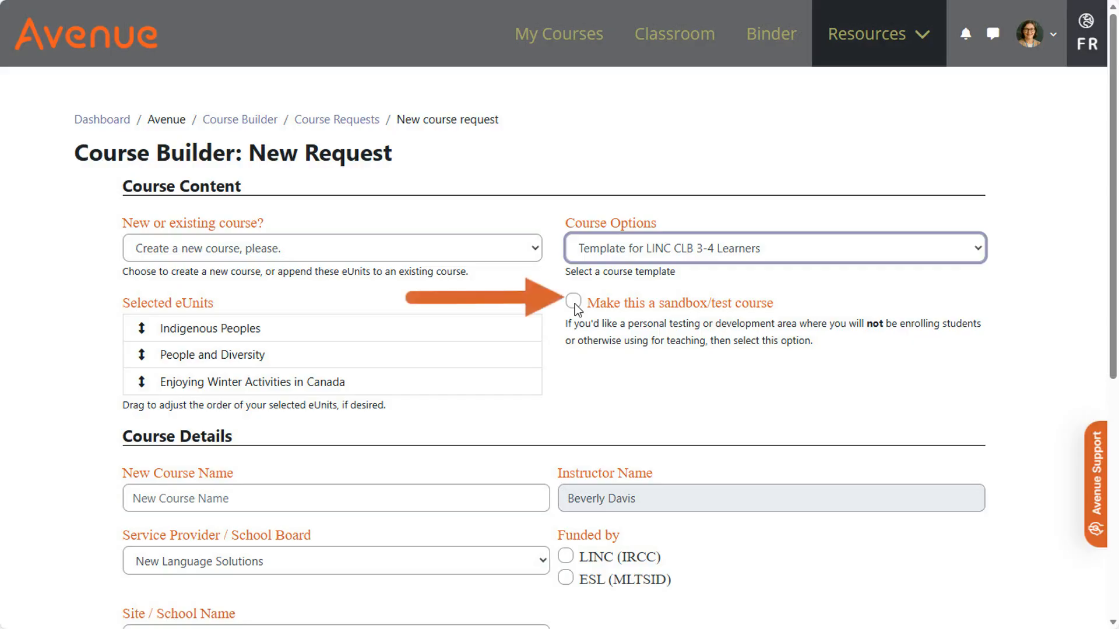
pyautogui.click(574, 302)
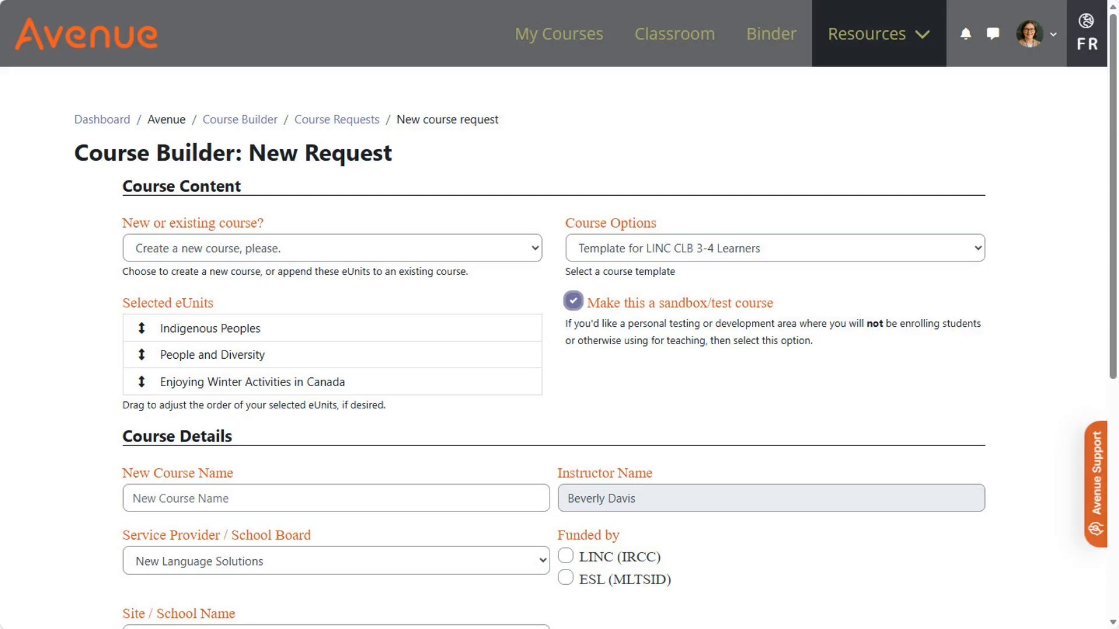
pyautogui.click(576, 304)
# Fill in the course details: the instructor's name plus "LINC 3/4 Saturday Class" as course name, LINC (IRCC) funding, and site Avenue Example School.
pyautogui.moveTo(1114, 125); pyautogui.dragTo(1082, 332)
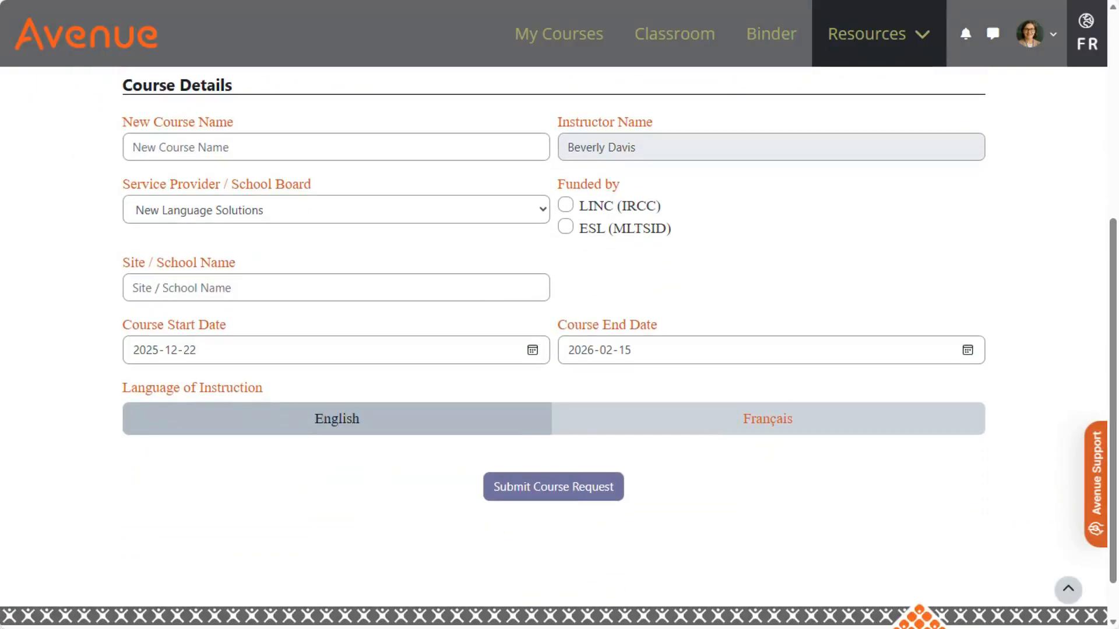
pyautogui.click(235, 147)
pyautogui.write("Ms Beverly's LINC 3/4 Saturday Class")
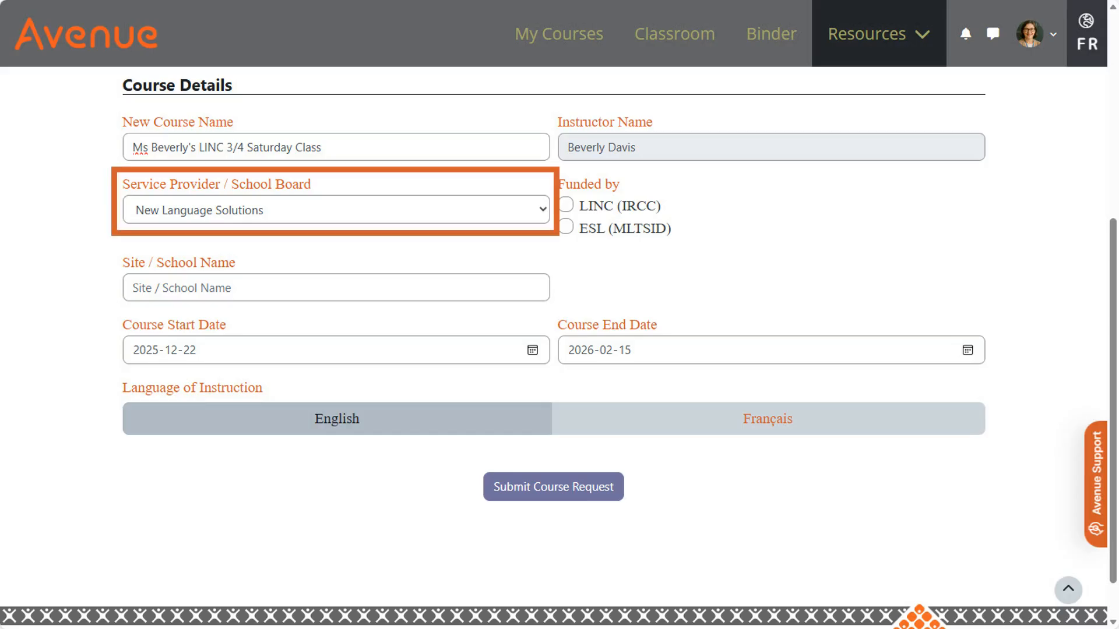
pyautogui.click(567, 205)
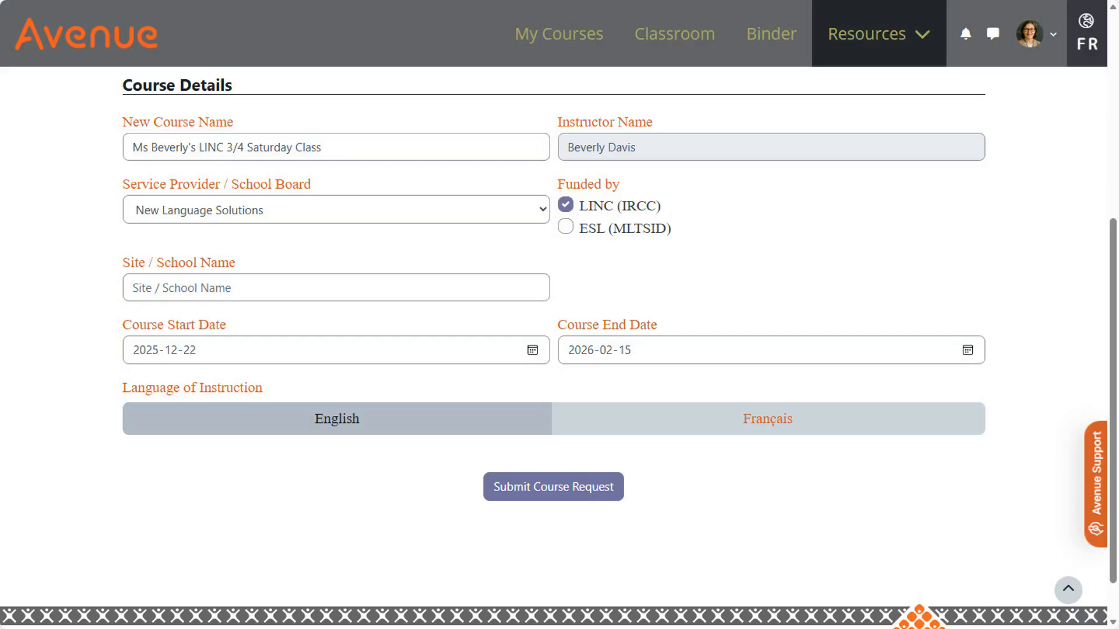
pyautogui.click(237, 289)
pyautogui.write('Avenue Example School')
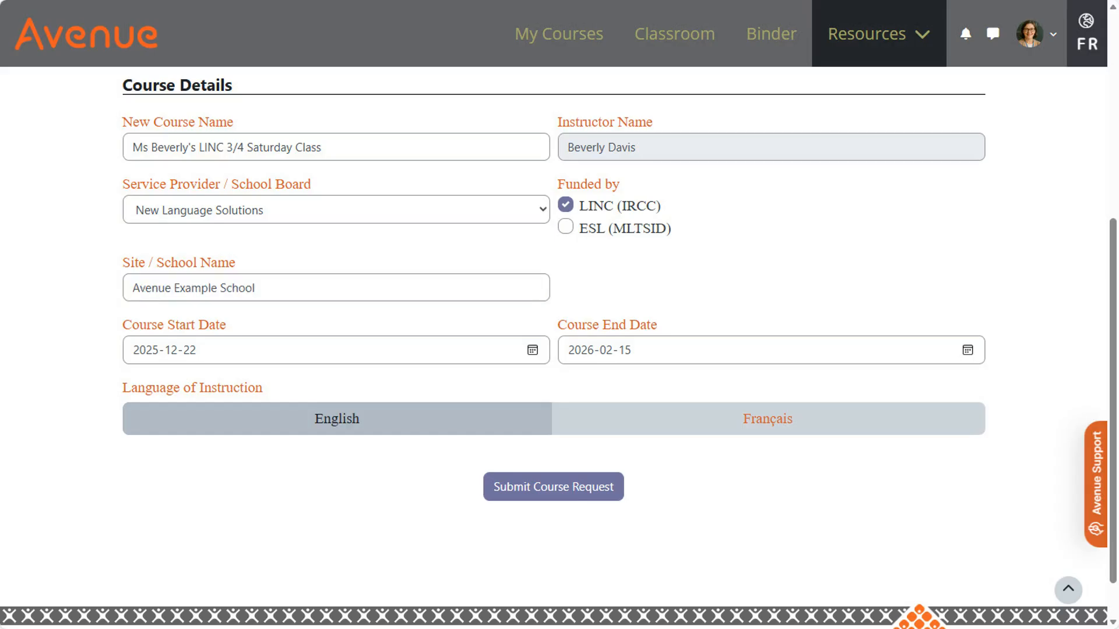
# Set the course start date to 2025-12-23 and end date to 2026-02-27, and submit the course request.
pyautogui.scroll(-1, 541, 310)
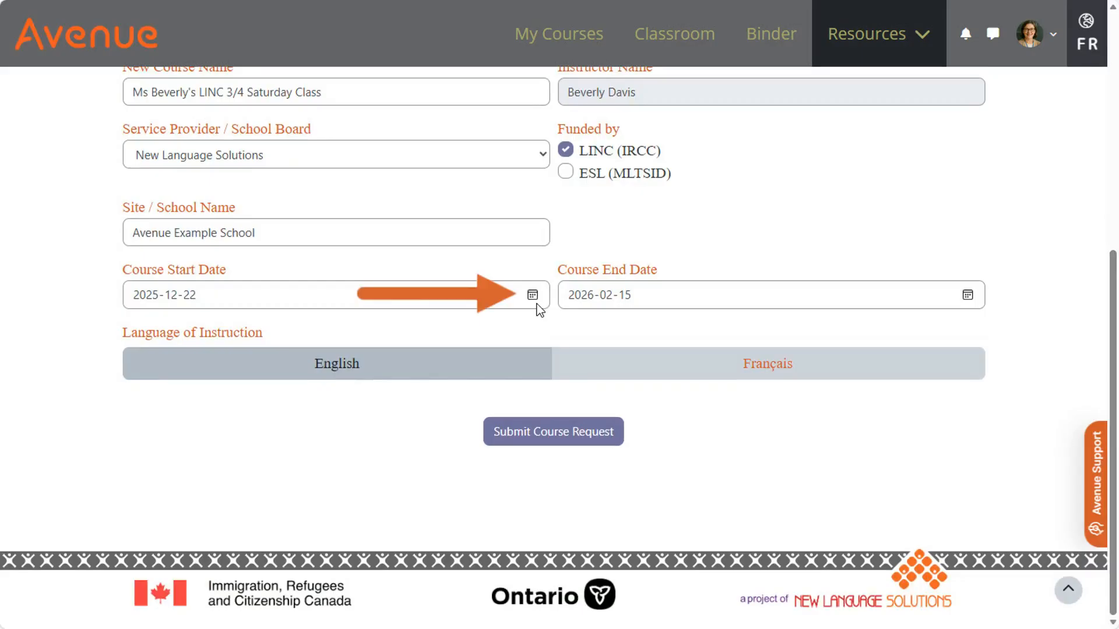
pyautogui.click(532, 295)
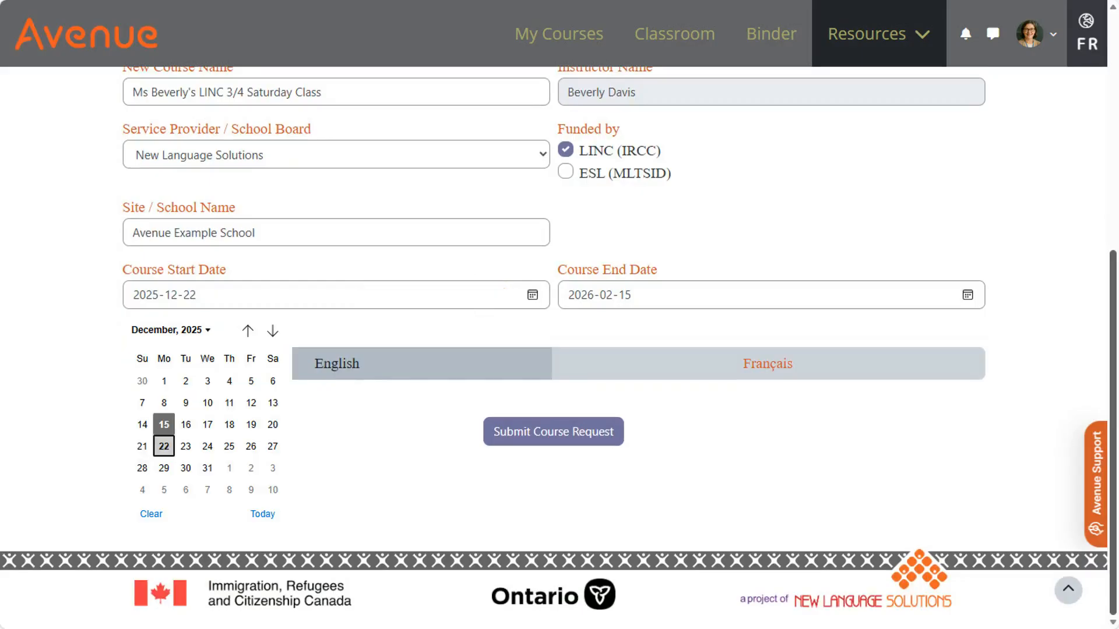
pyautogui.click(186, 446)
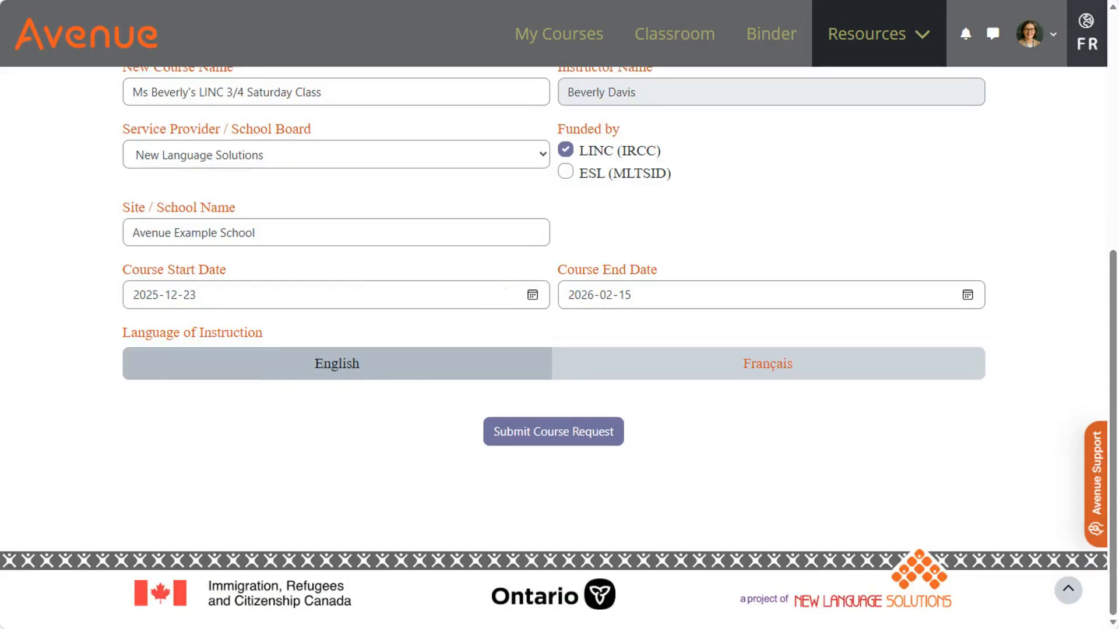
pyautogui.click(968, 298)
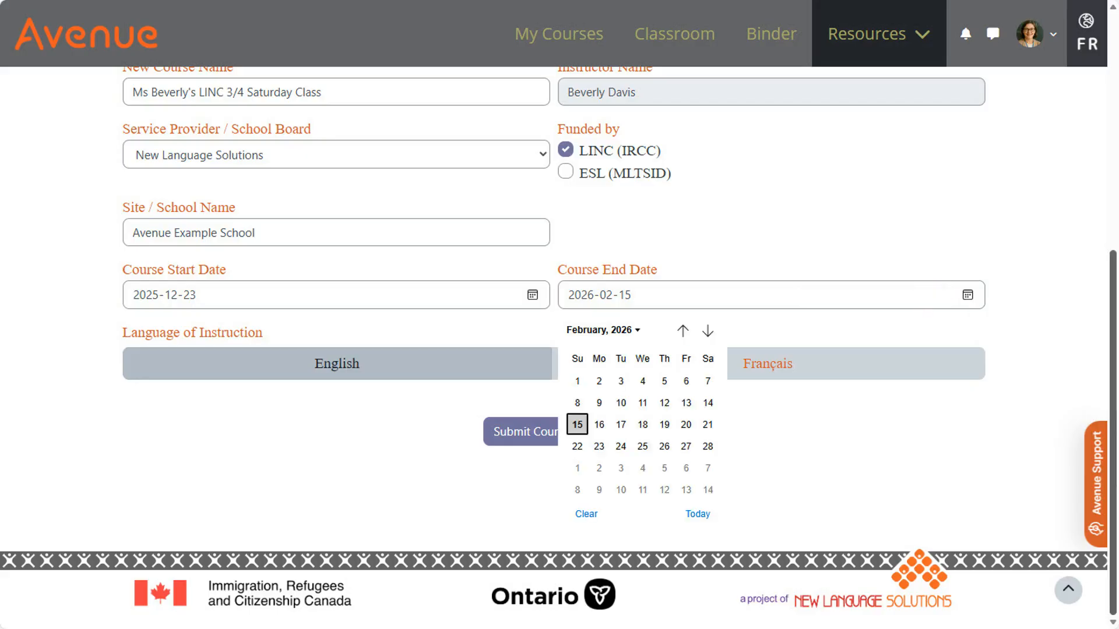
pyautogui.click(689, 451)
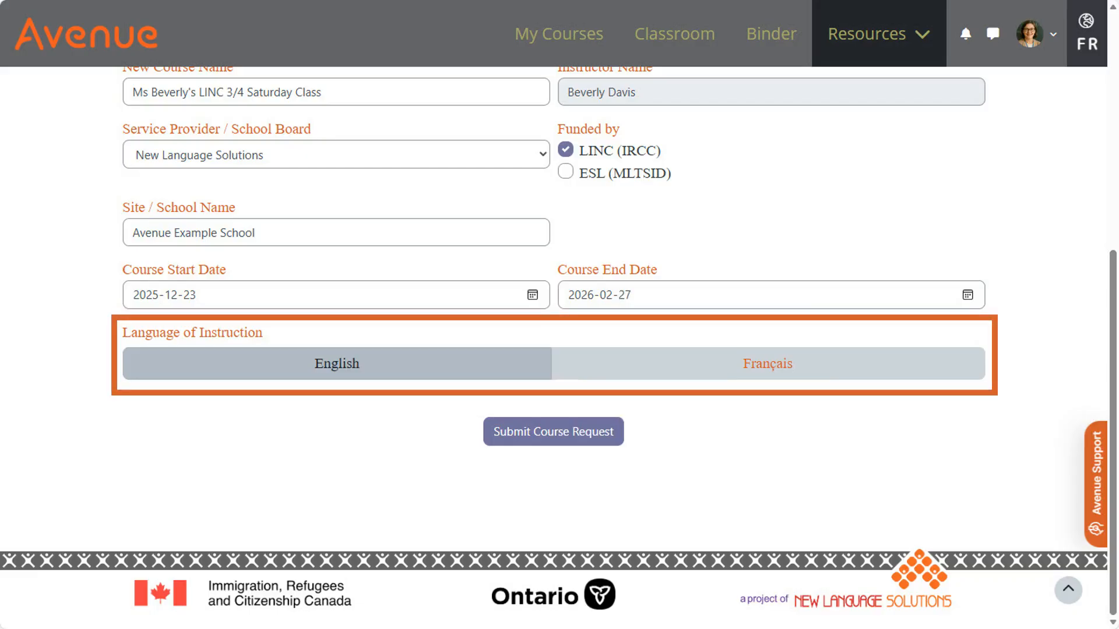
pyautogui.click(555, 441)
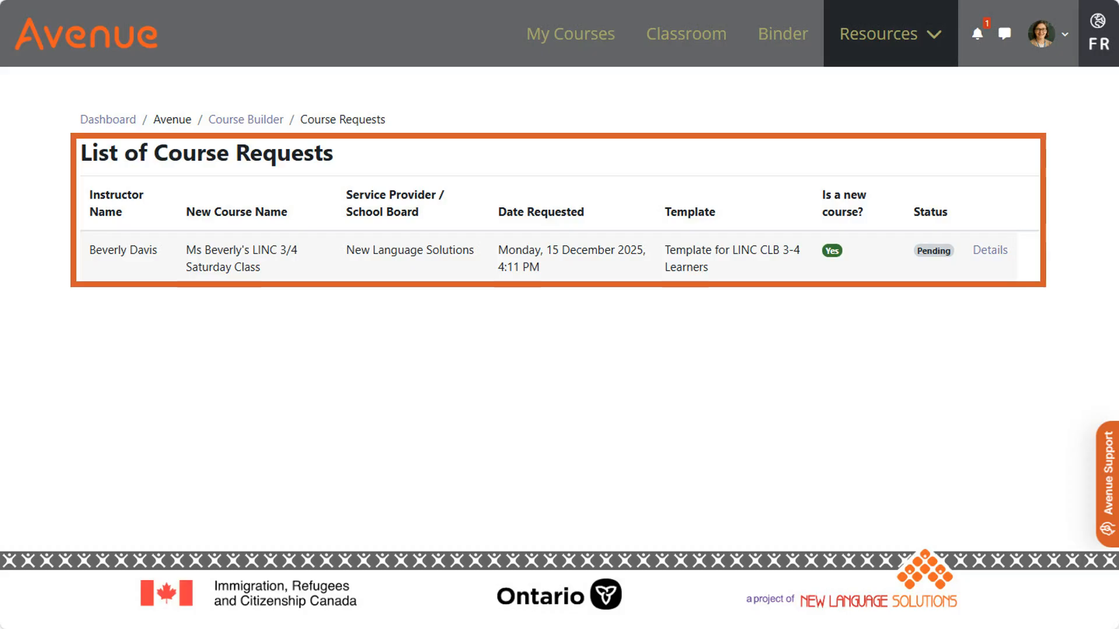
# Open the list of course requests to check the status of the submitted request.
pyautogui.click(934, 47)
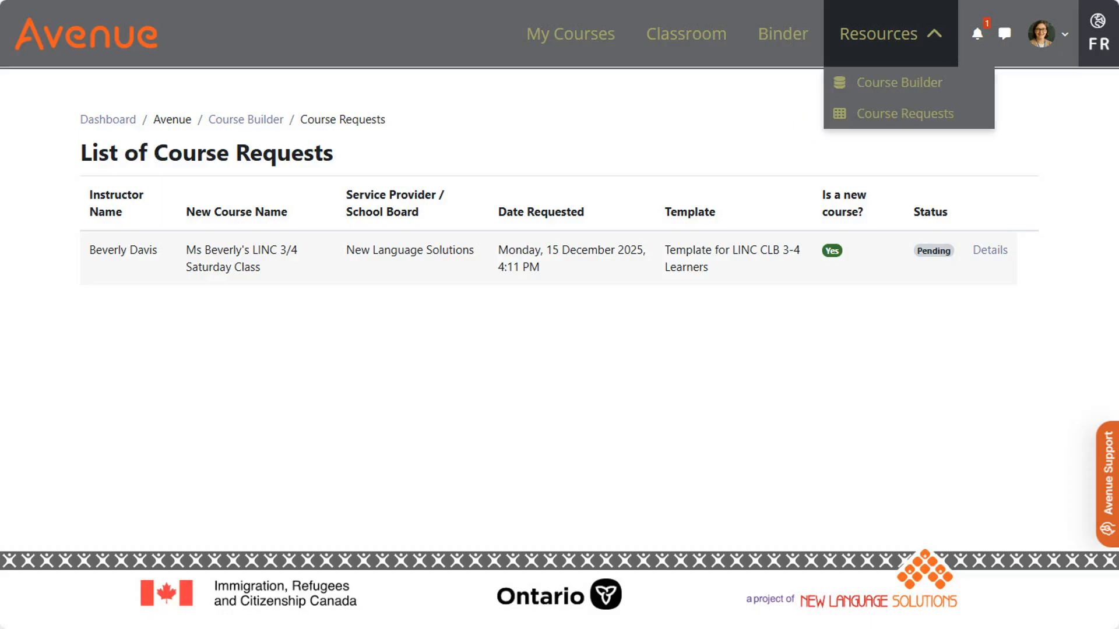
pyautogui.click(962, 115)
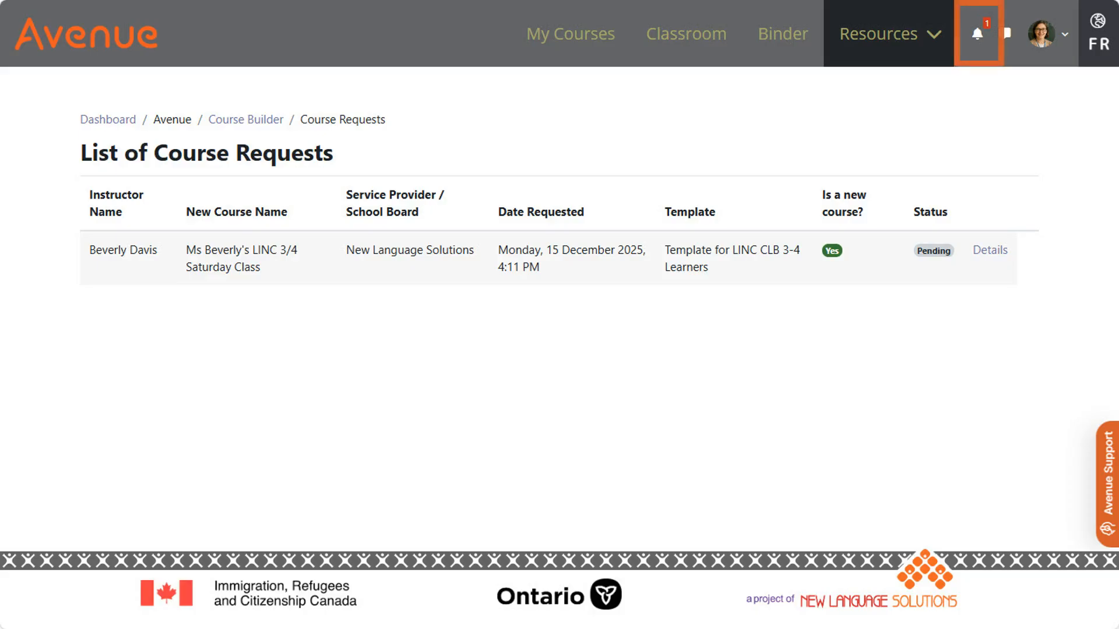
# Open the full notification about the submitted course request and read through its details.
pyautogui.click(979, 41)
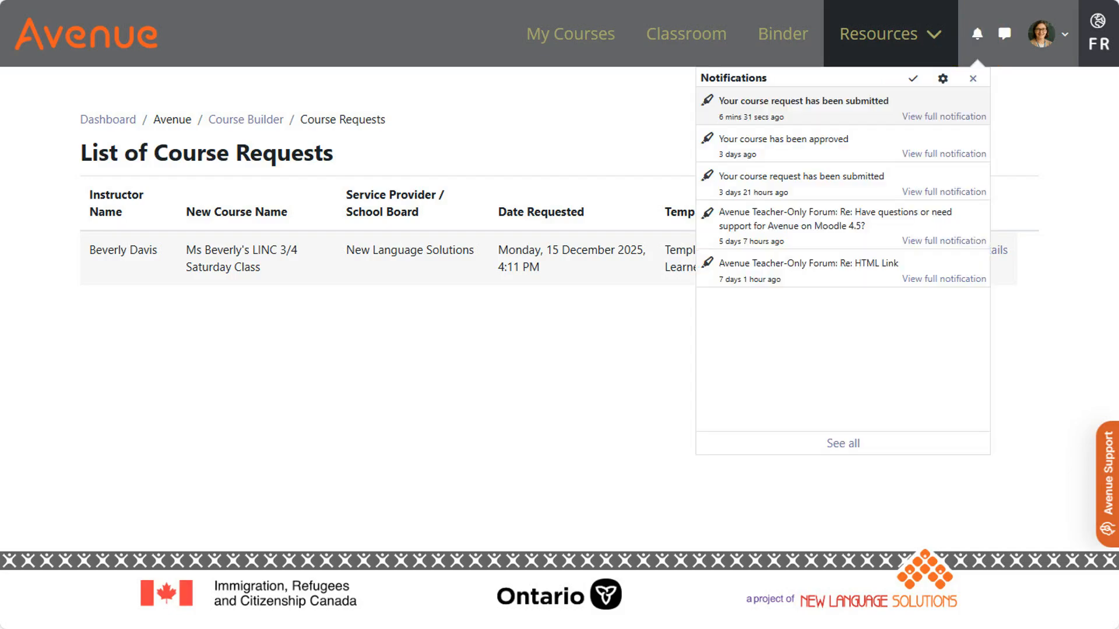
pyautogui.click(941, 117)
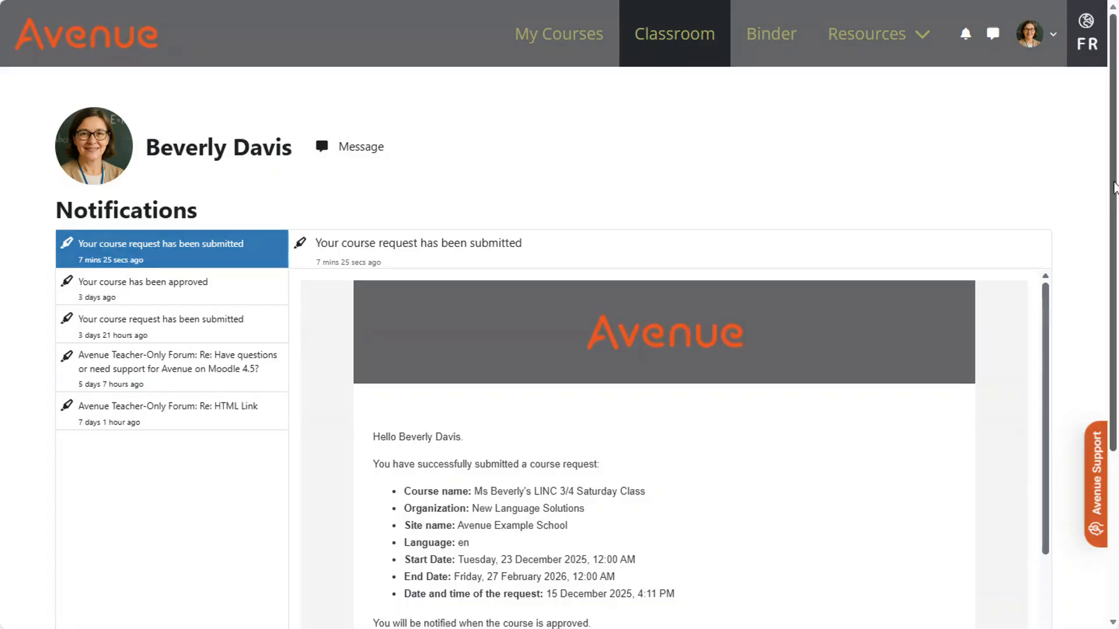
pyautogui.scroll(-3, 1113, 221)
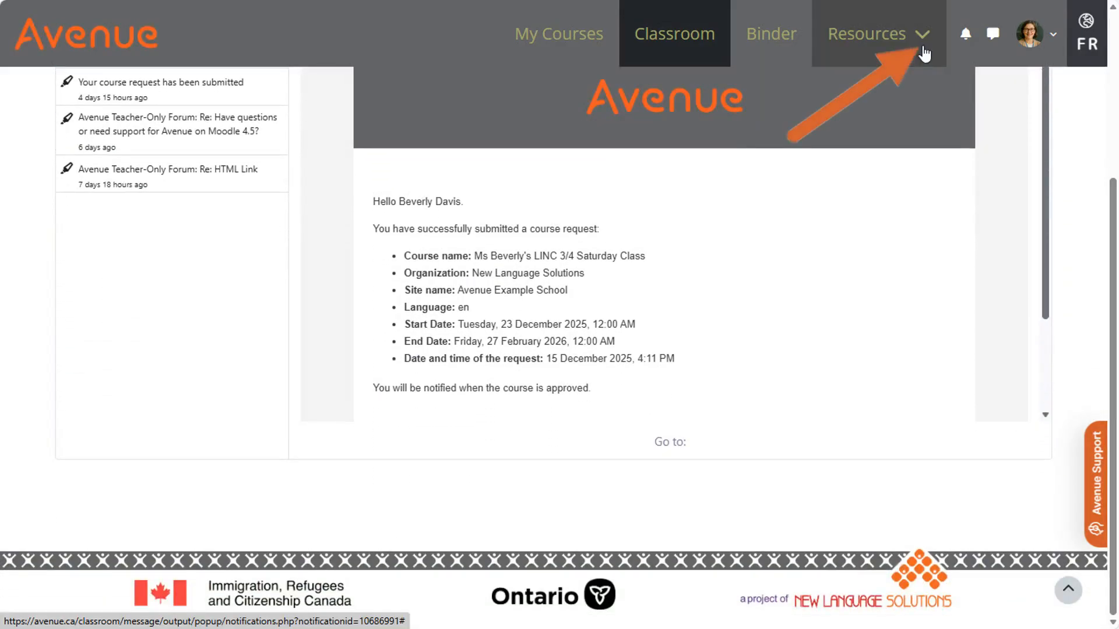
# Return from the notification to the list of course requests.
pyautogui.click(924, 52)
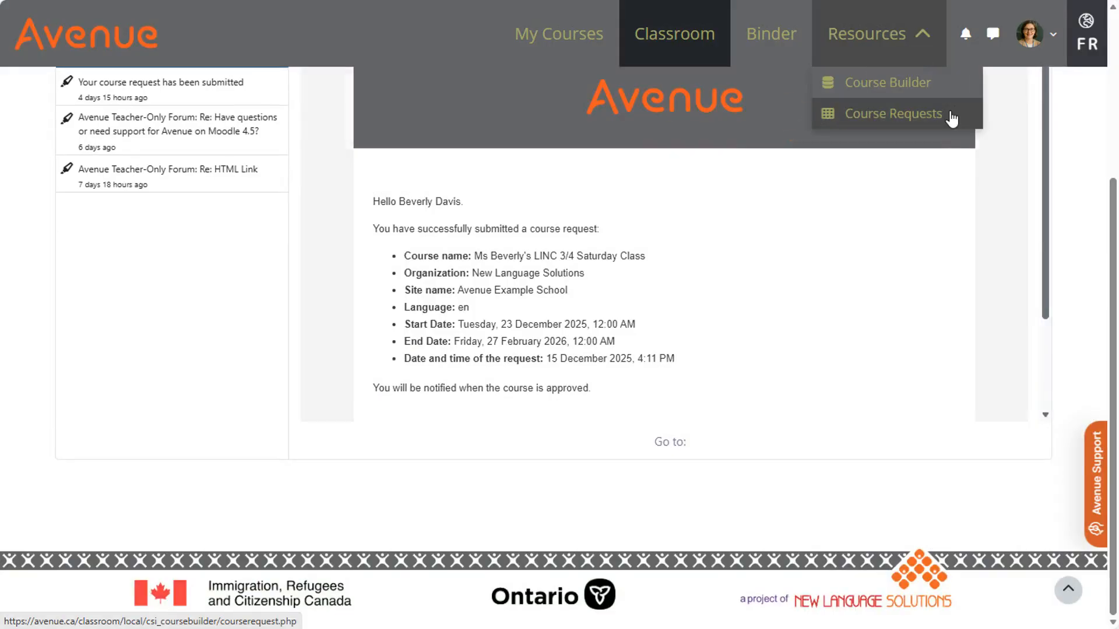